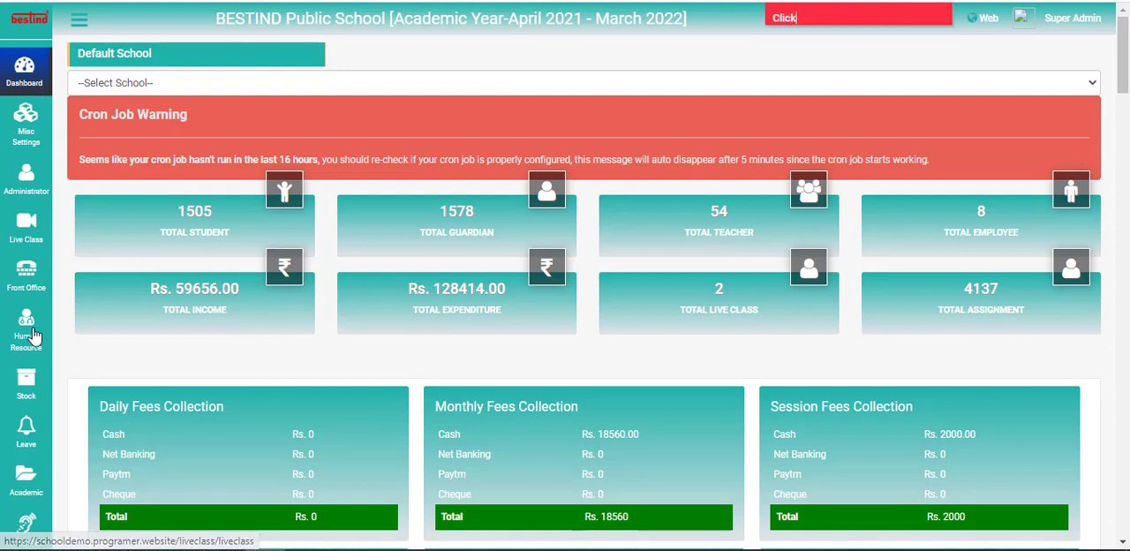
Open the Salary Payment page from the Human Resource payroll section
mouse_move(34, 328)
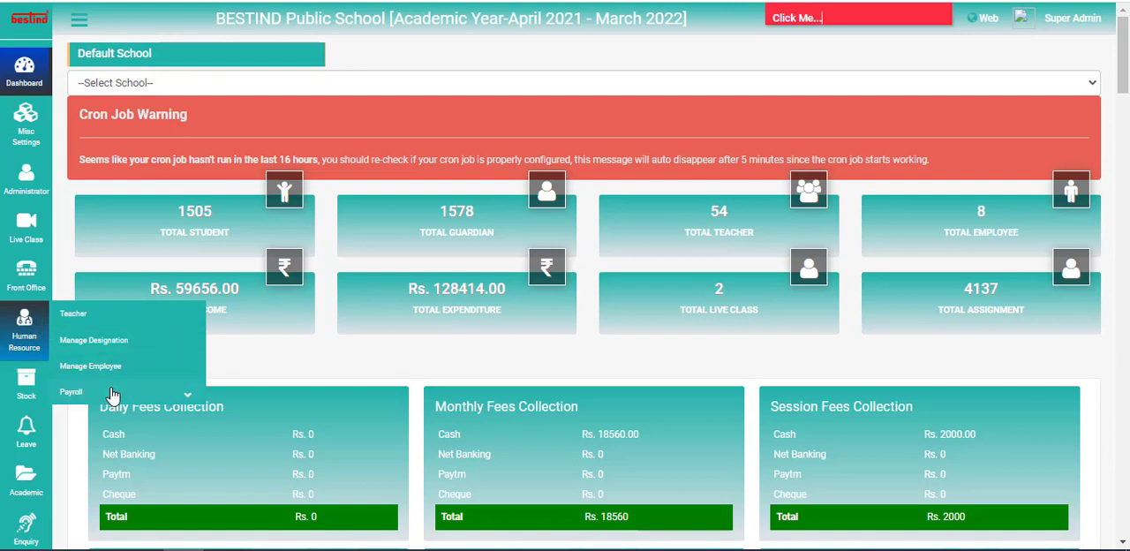
click(92, 392)
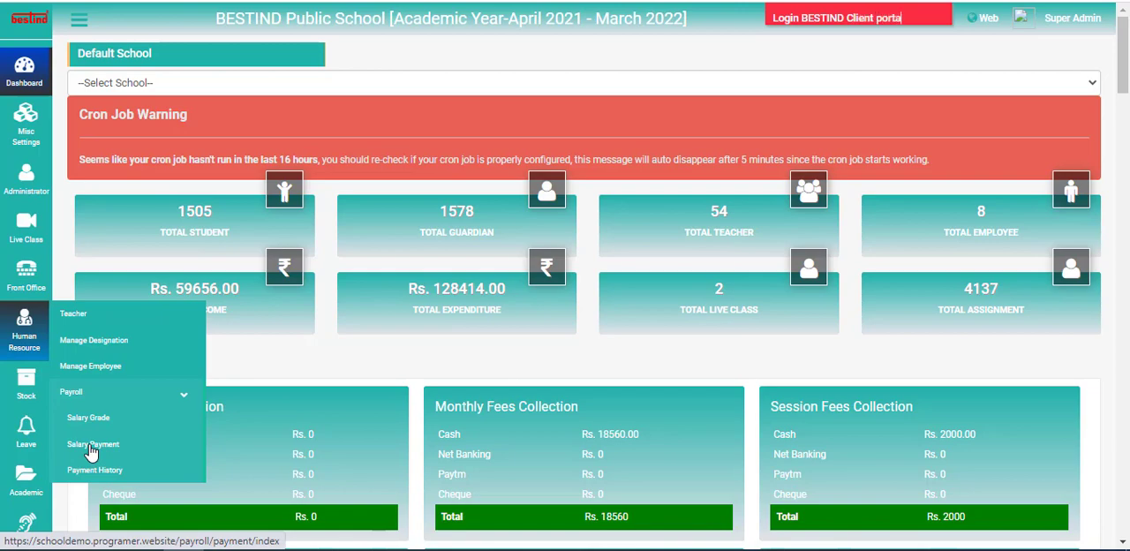
click(92, 451)
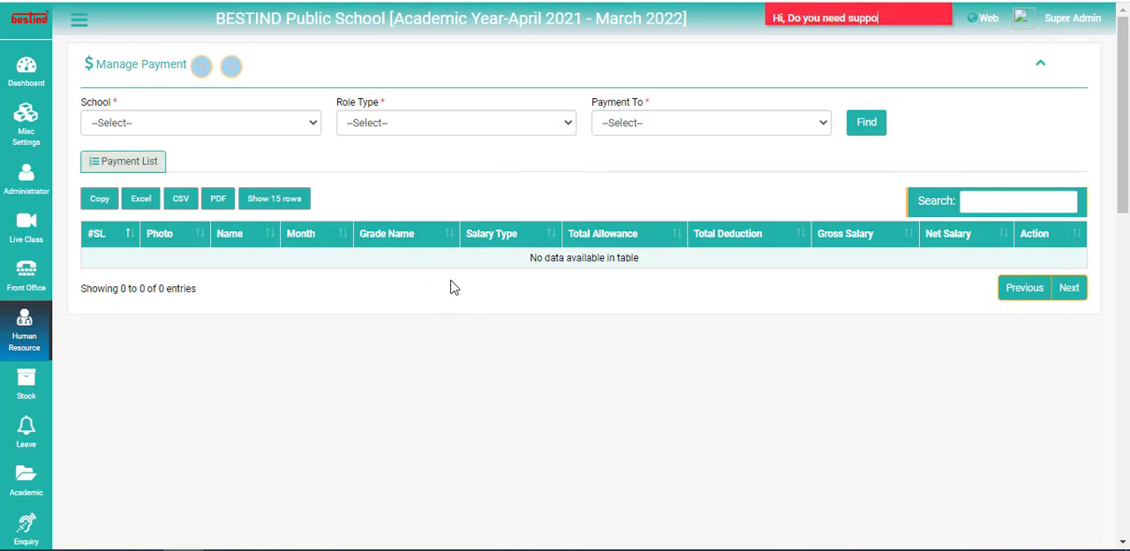
Set the payment search to BESTIND Public School with the role type Teacher
click(313, 128)
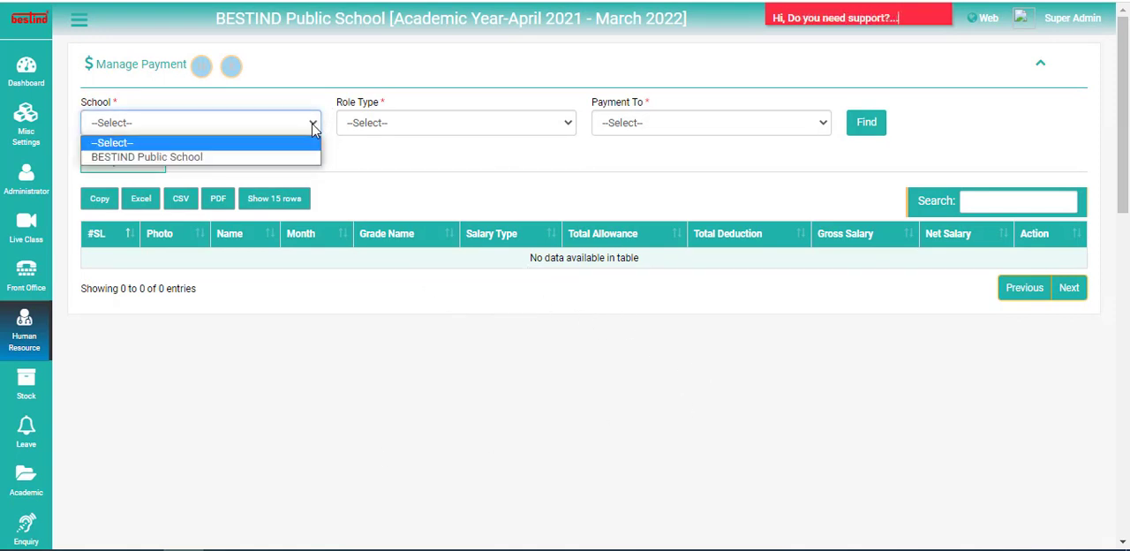
click(157, 159)
click(382, 128)
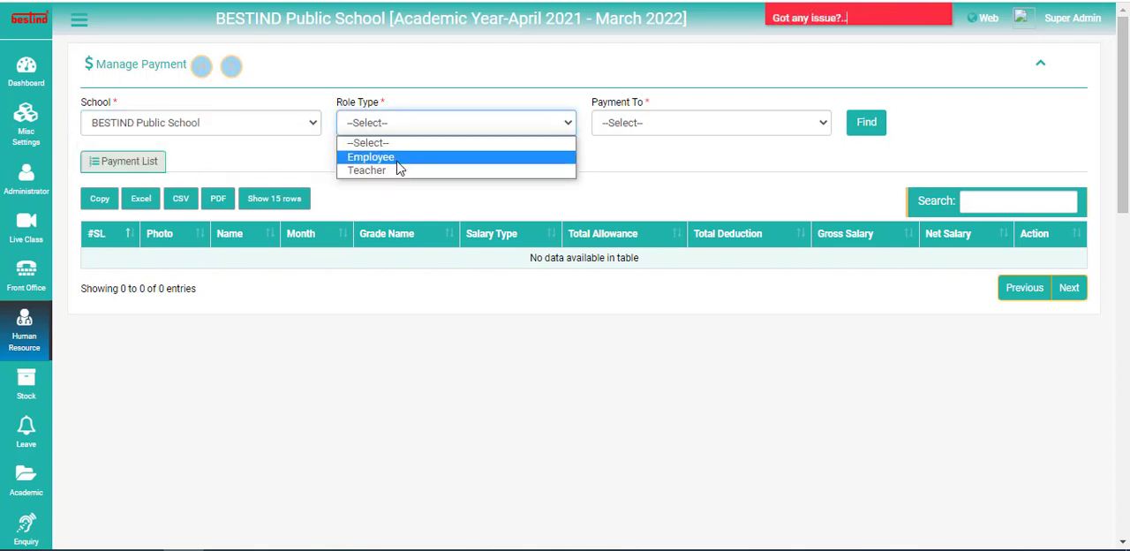
click(376, 170)
Choose the payee whose designation is TEACHER, near the end of the payee list, and find the salary payment record
click(644, 129)
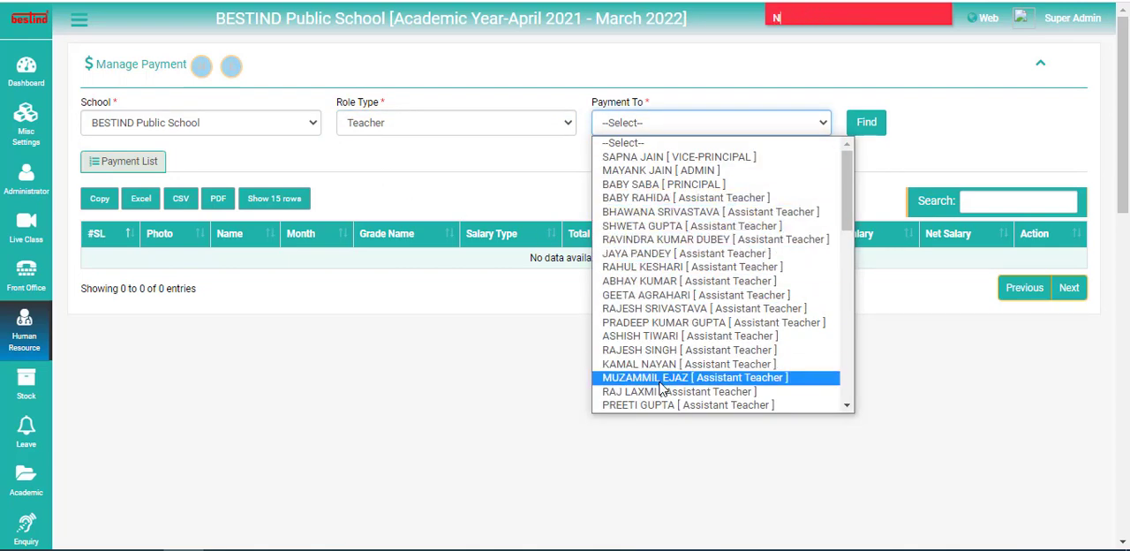
scroll(660, 387, down, 2)
scroll(631, 343, down, 2)
scroll(677, 241, up, 2)
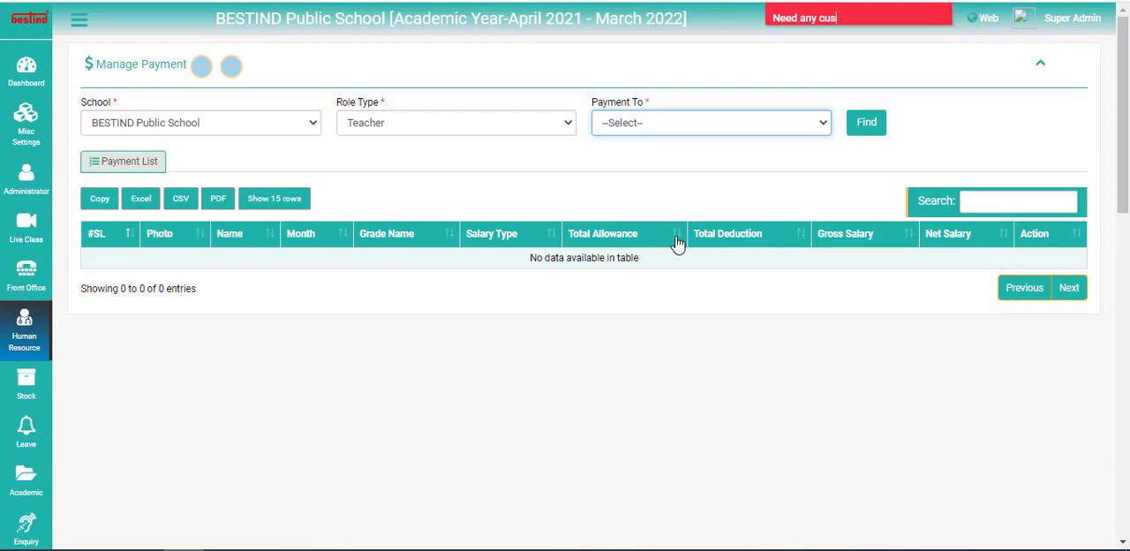
click(622, 134)
scroll(682, 358, down, 3)
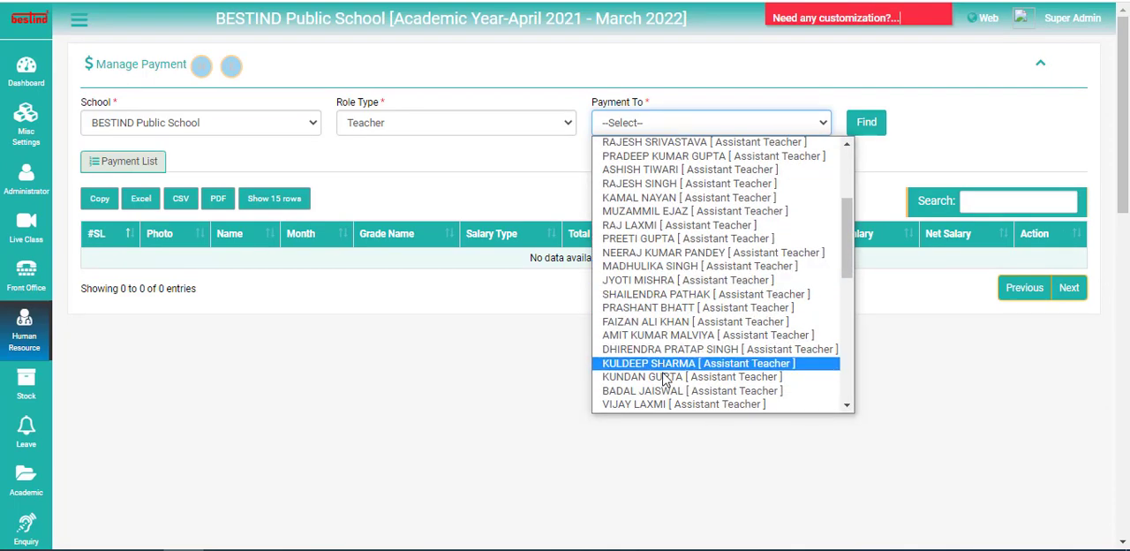
scroll(662, 379, down, 3)
scroll(662, 382, down, 2)
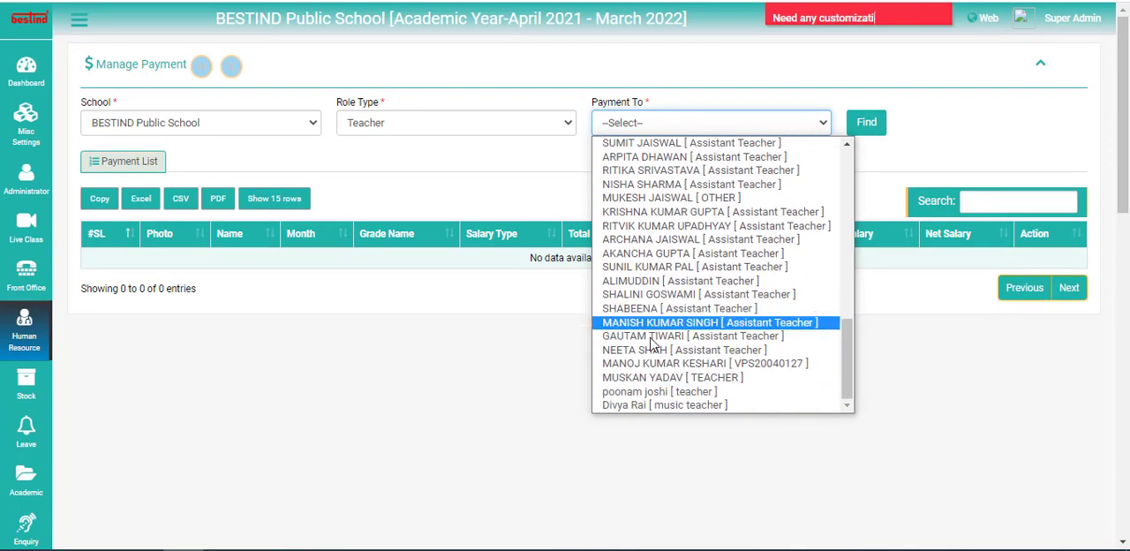
click(640, 378)
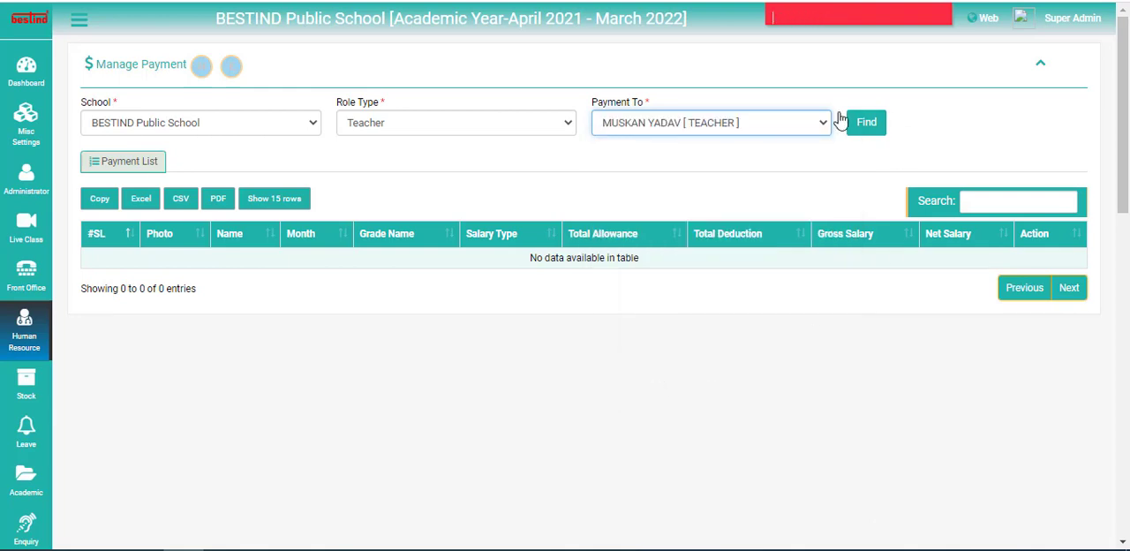
click(870, 123)
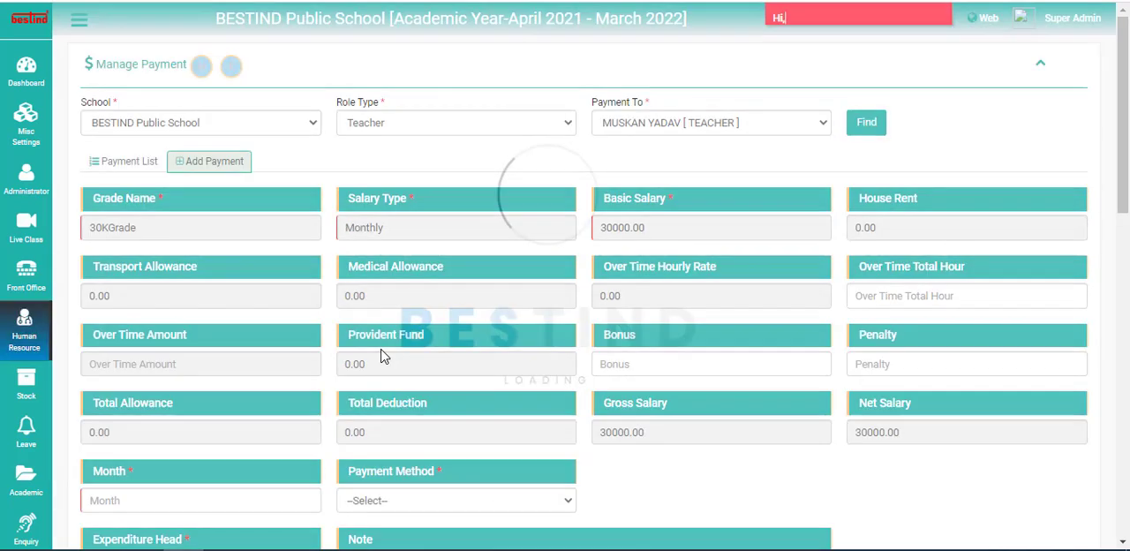
Set the teacher's salary payment month to January 2022
scroll(683, 356, down, 3)
scroll(436, 408, up, 3)
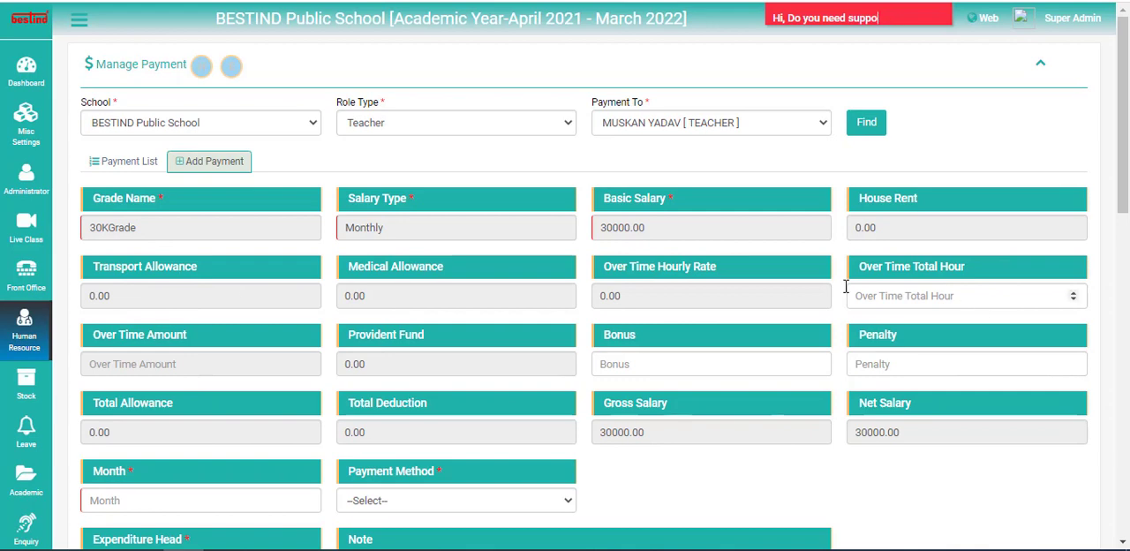
scroll(351, 433, down, 2)
click(141, 340)
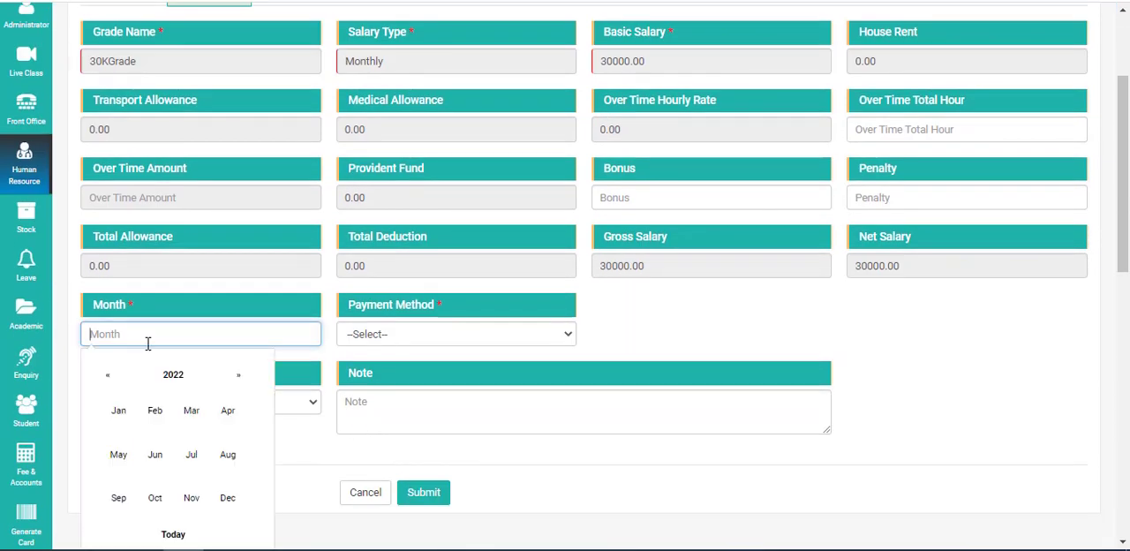
click(116, 421)
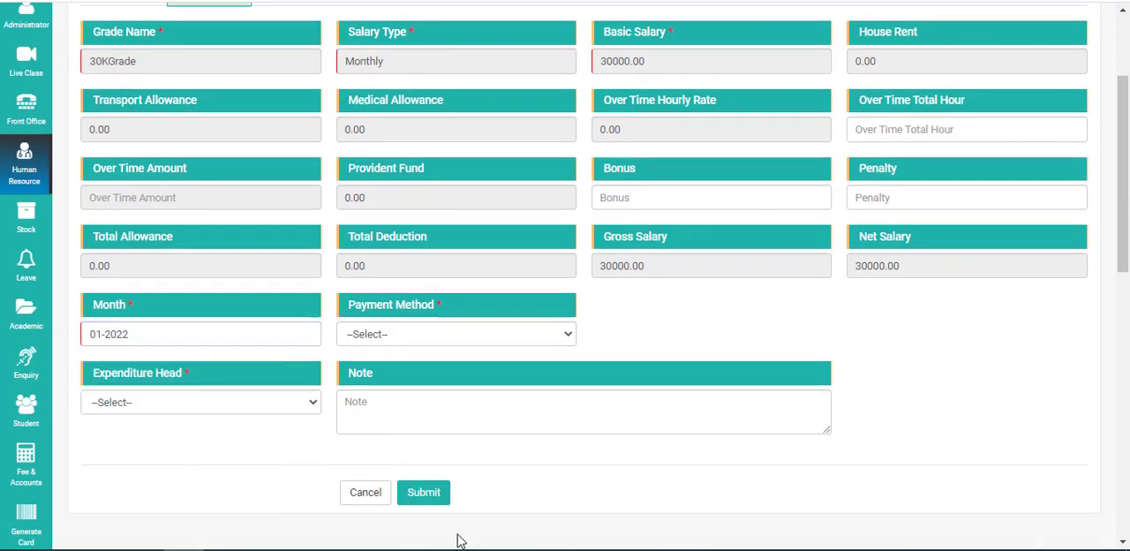
Choose Cash as the payment method and Direct Expense as the expenditure head, and submit the teacher's payment
click(388, 334)
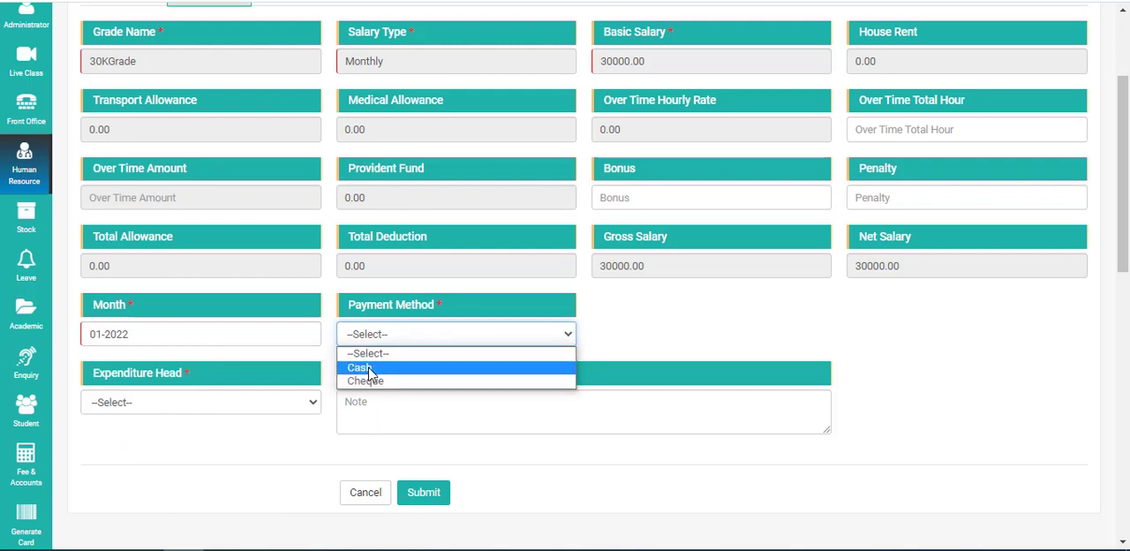
click(367, 366)
click(105, 402)
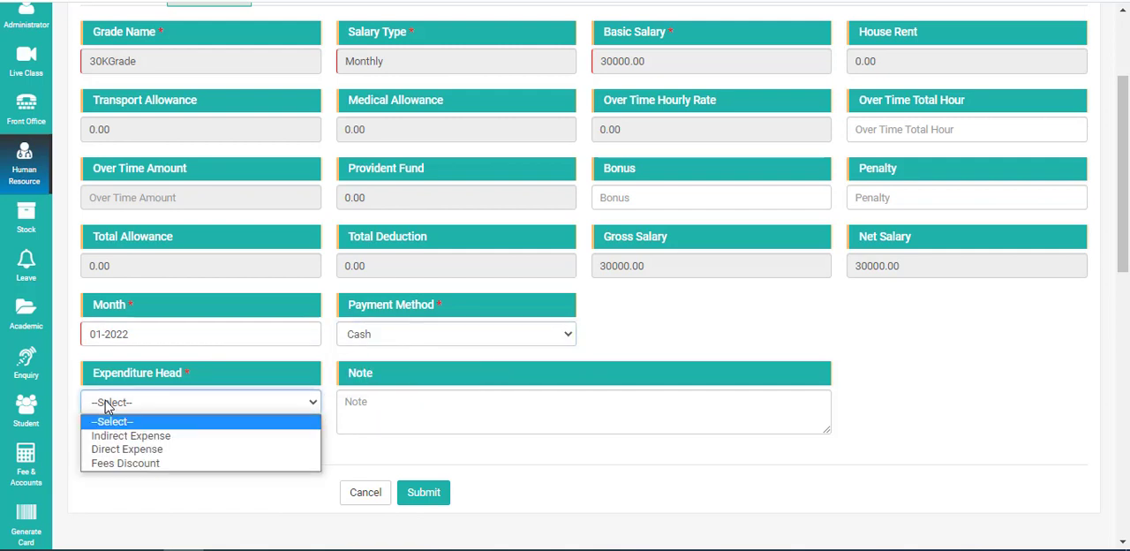
click(121, 450)
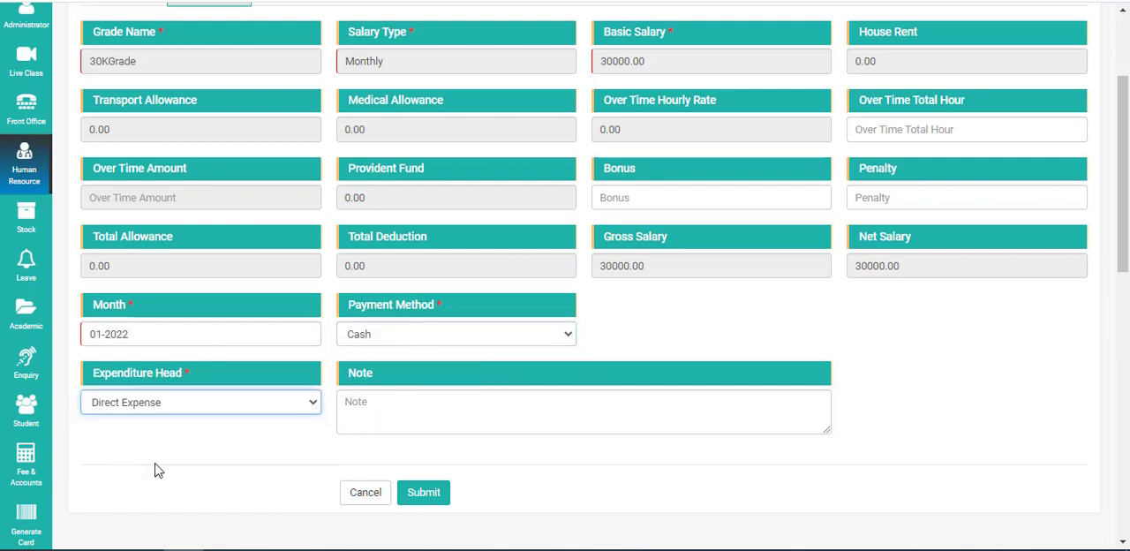
click(417, 497)
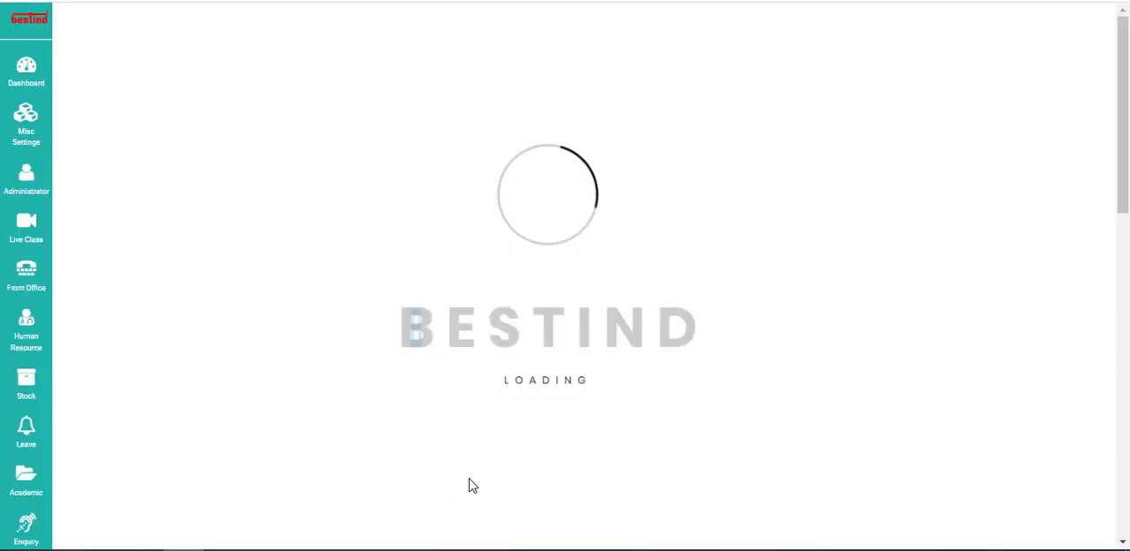
Set the teacher's payment month to March 2022 and submit the payment again
scroll(144, 478, down, 2)
scroll(144, 478, down, 3)
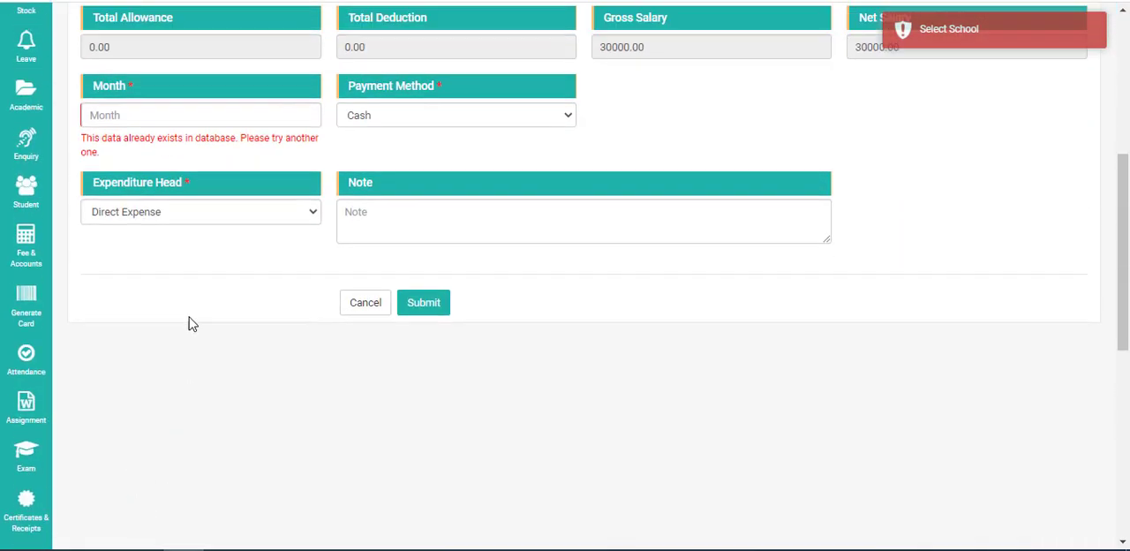
scroll(189, 320, up, 3)
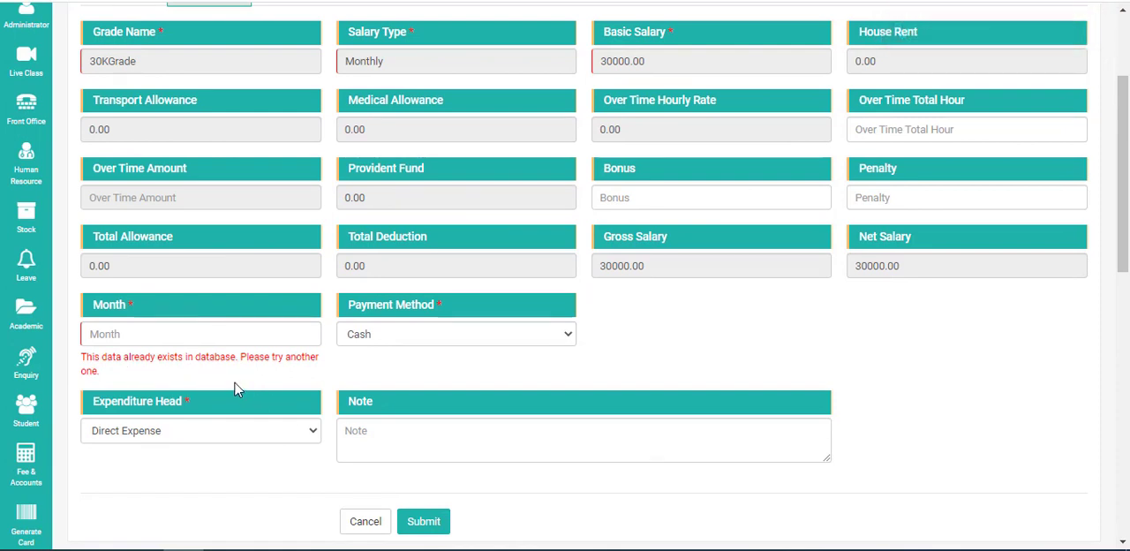
click(132, 332)
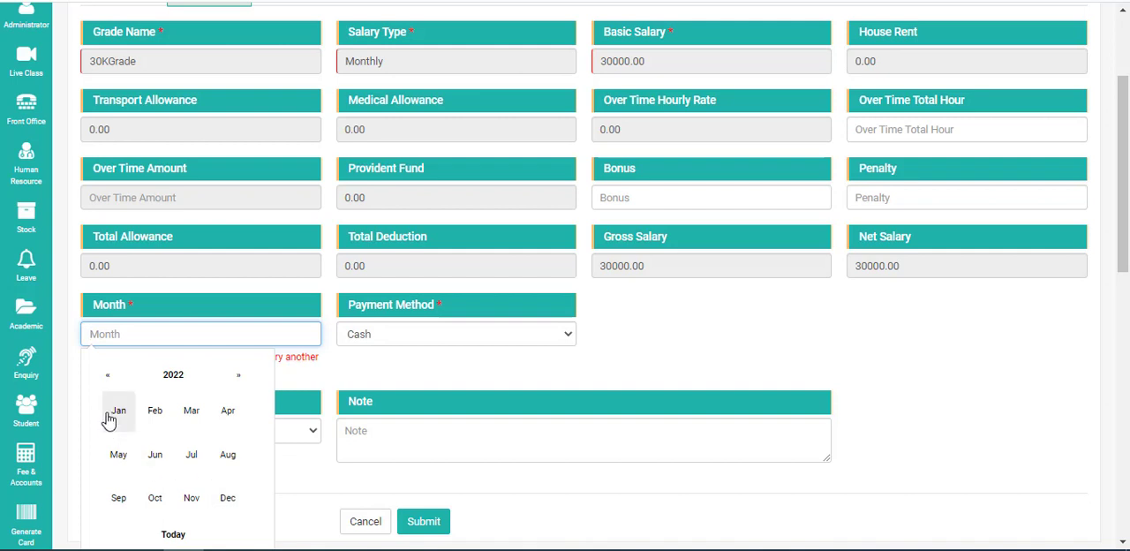
click(198, 422)
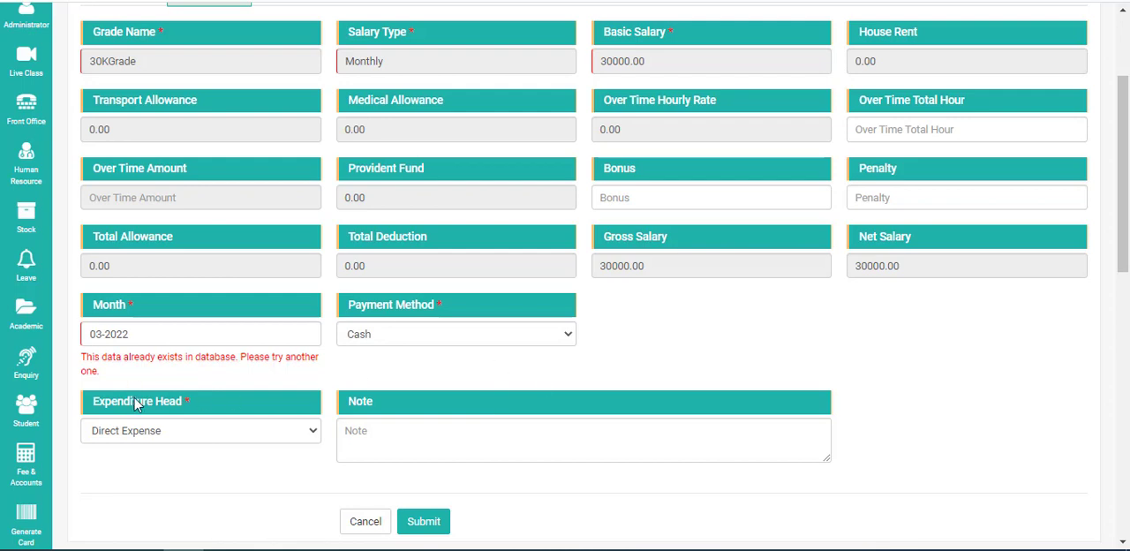
click(431, 526)
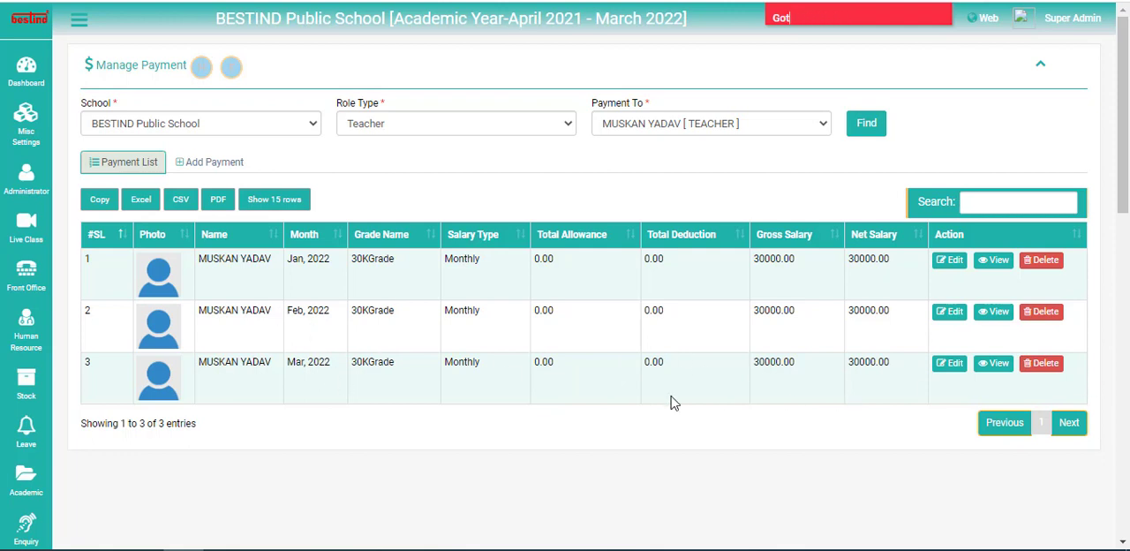
Find the payment record at BESTIND Public School for role type Employee and the fifth person listed, a Coordinator
click(250, 124)
click(239, 157)
click(448, 124)
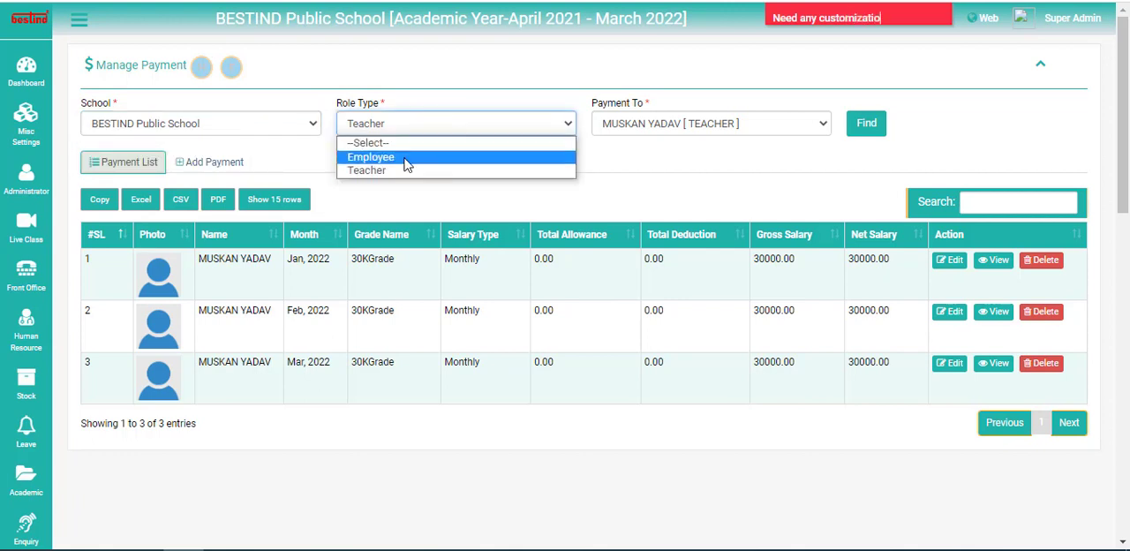
click(403, 153)
click(657, 122)
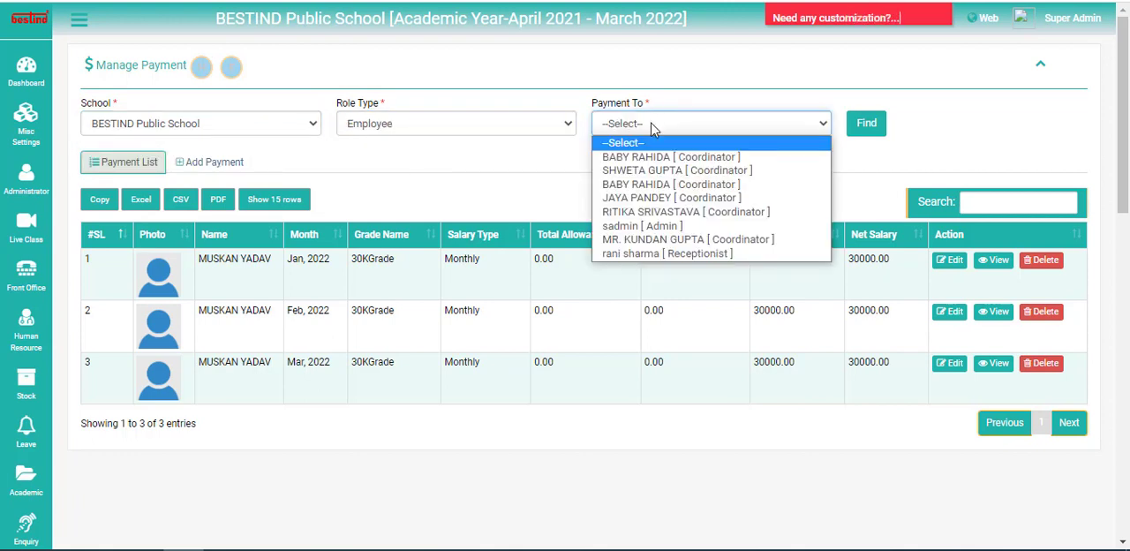
click(609, 212)
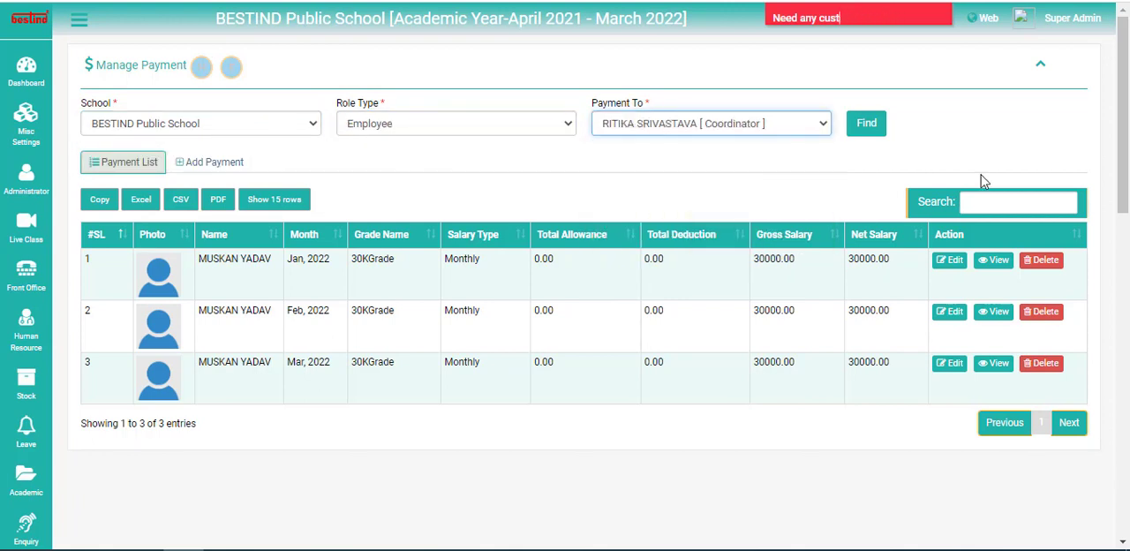
click(862, 130)
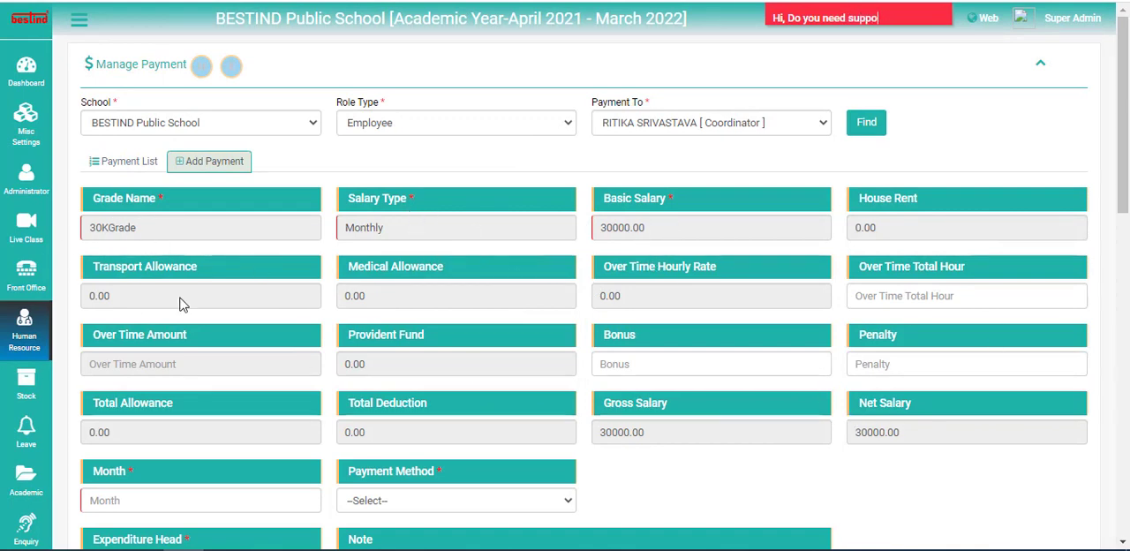
Set the coordinator's salary payment month to July 2022
drag(606, 228, 654, 232)
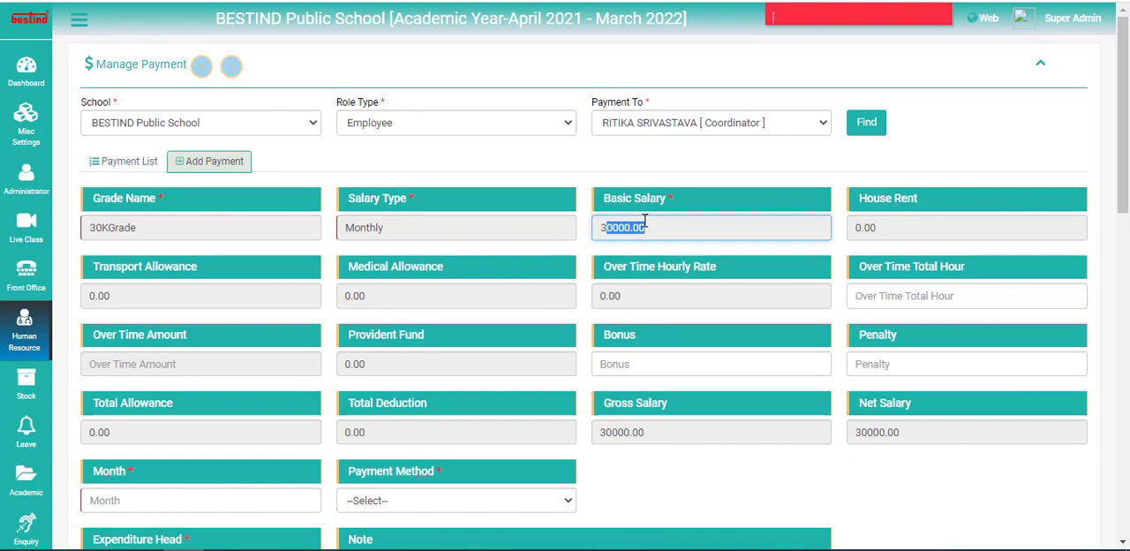
click(632, 234)
scroll(887, 256, down, 1)
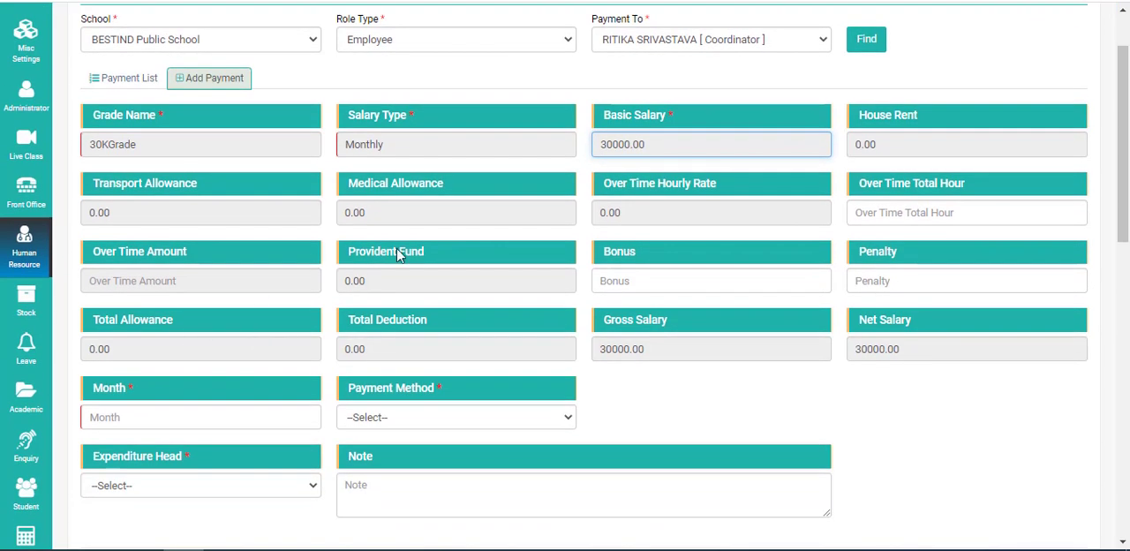
scroll(243, 378, down, 1)
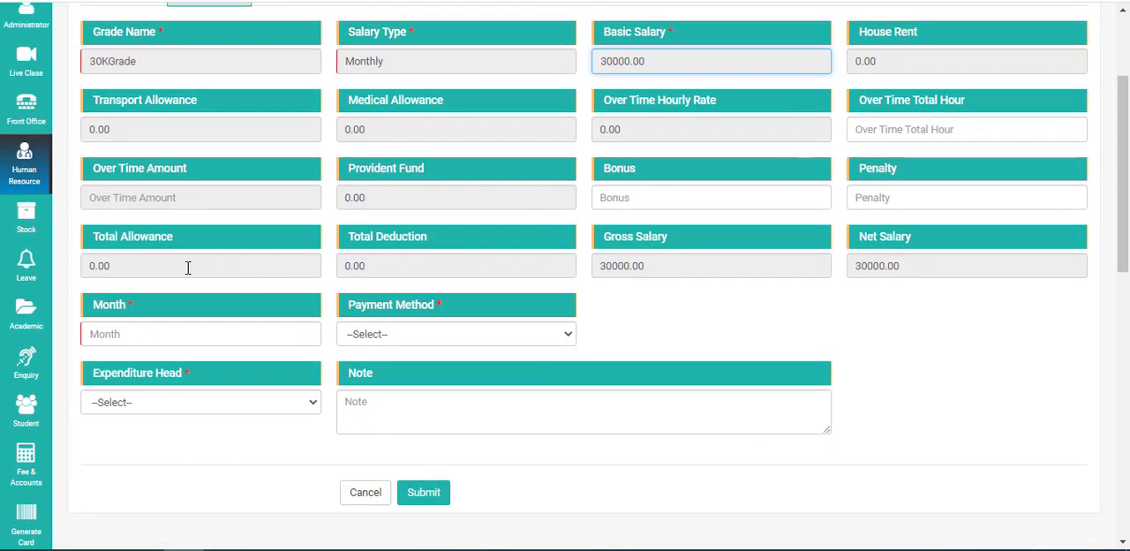
scroll(196, 293, down, 1)
click(124, 250)
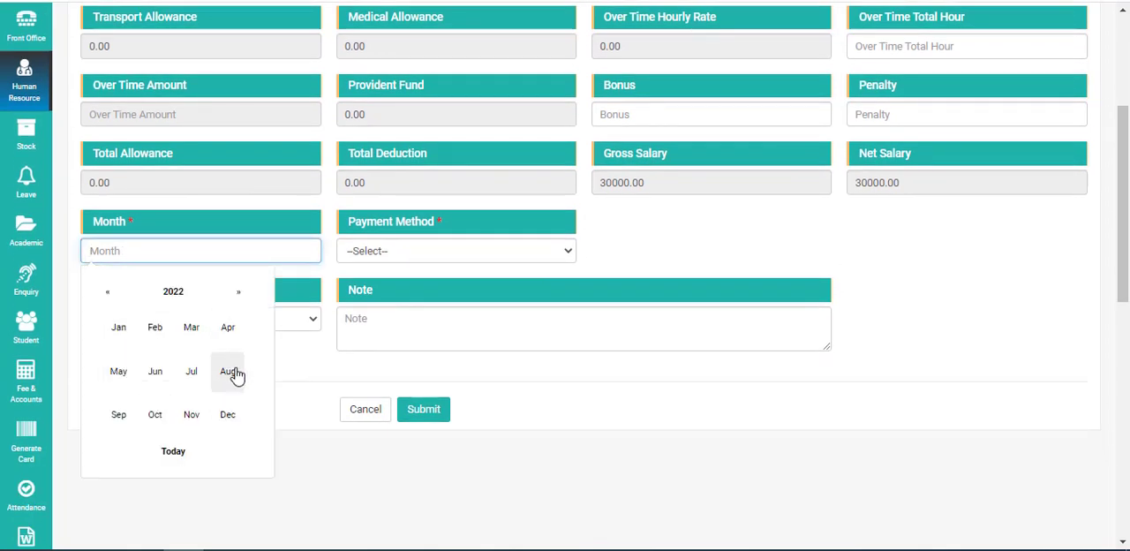
click(191, 375)
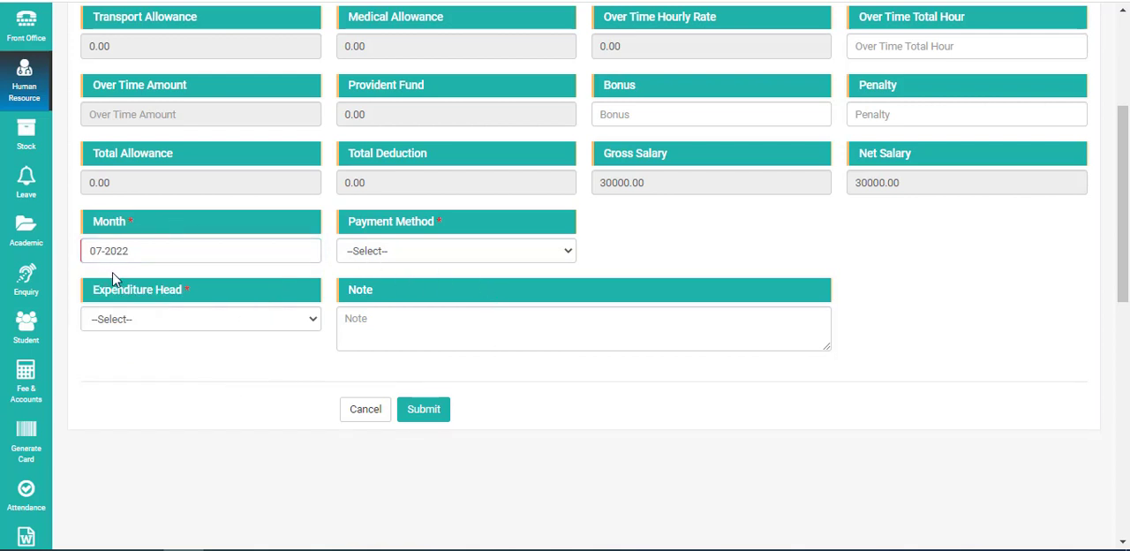
click(158, 257)
click(201, 369)
click(105, 250)
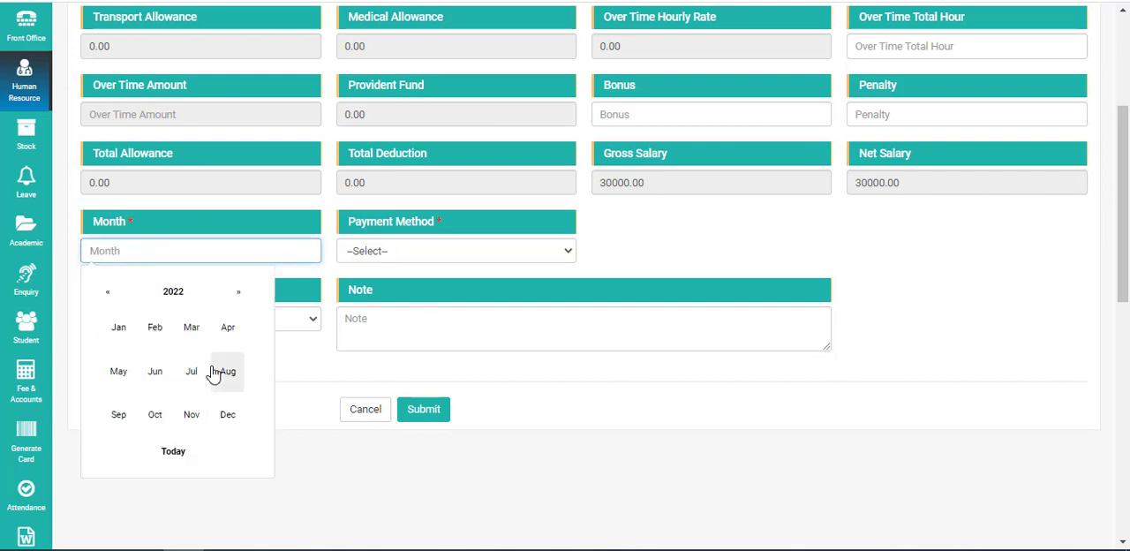
click(203, 369)
Choose Cash and the Direct Expense head, add the note "paid", and submit the coordinator's payment
click(393, 254)
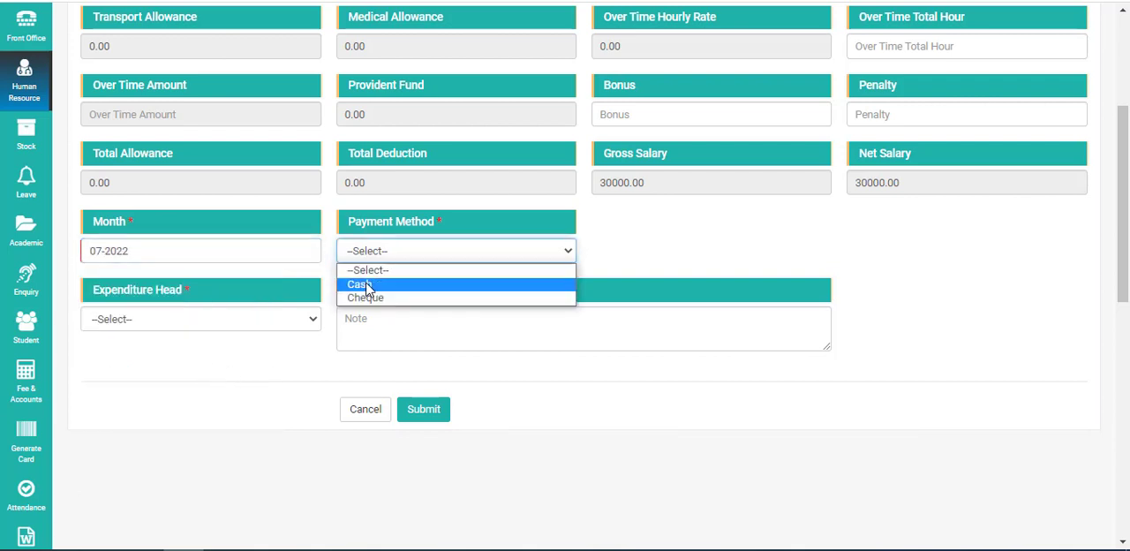
click(365, 284)
click(112, 319)
click(111, 361)
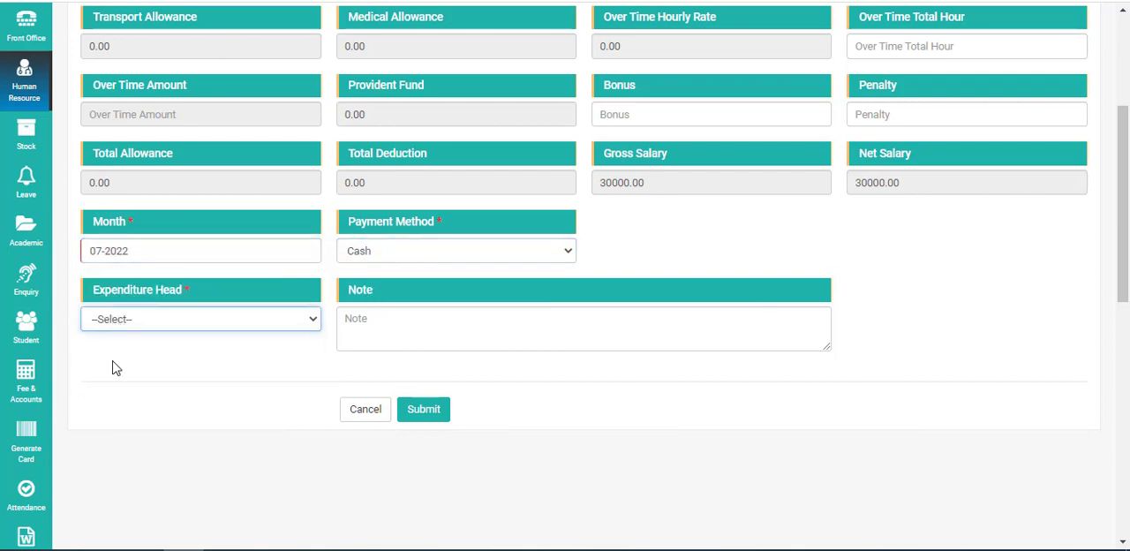
click(418, 323)
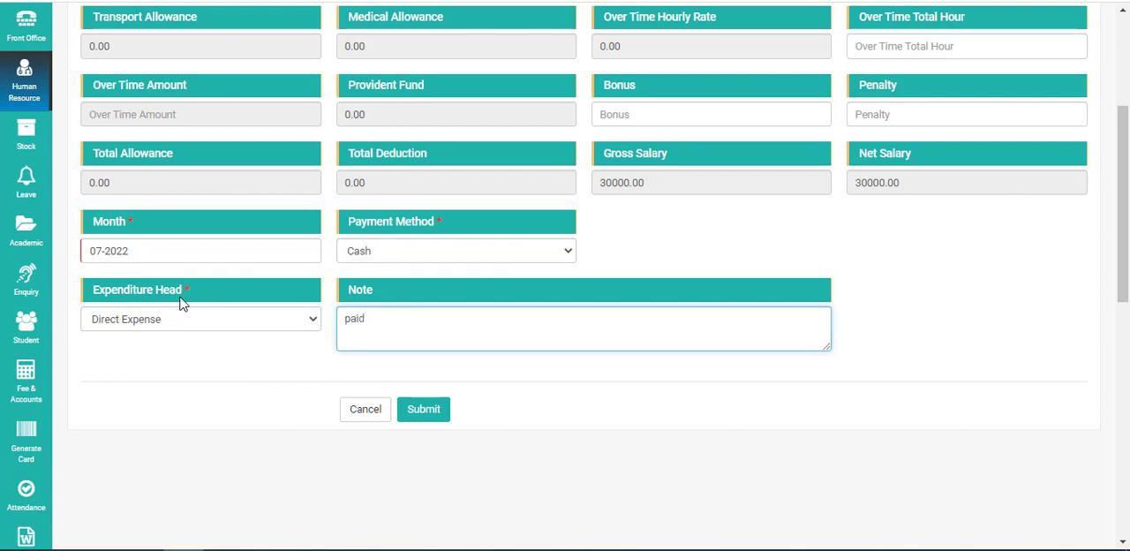
click(441, 404)
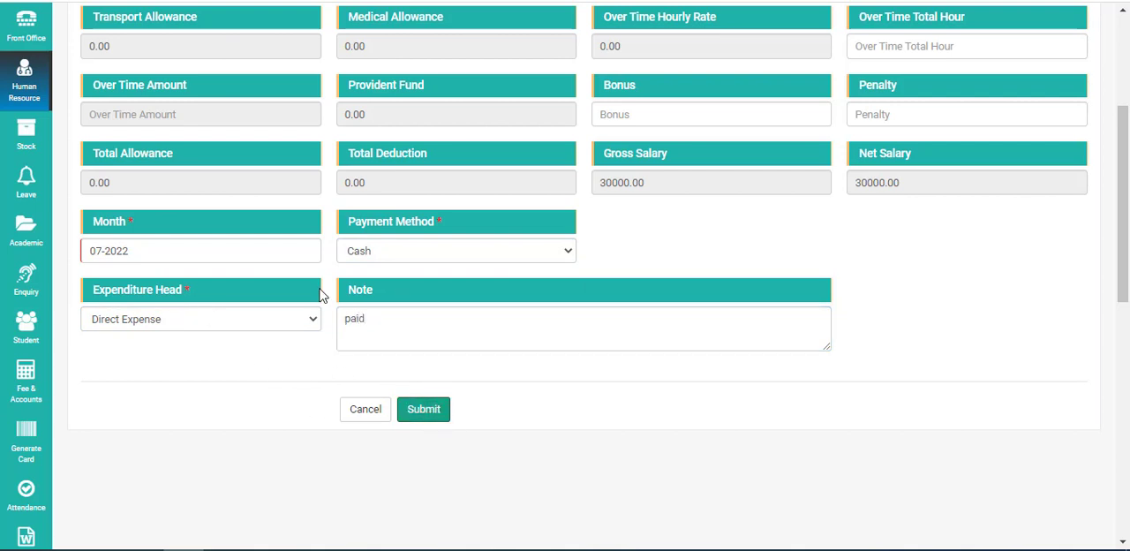